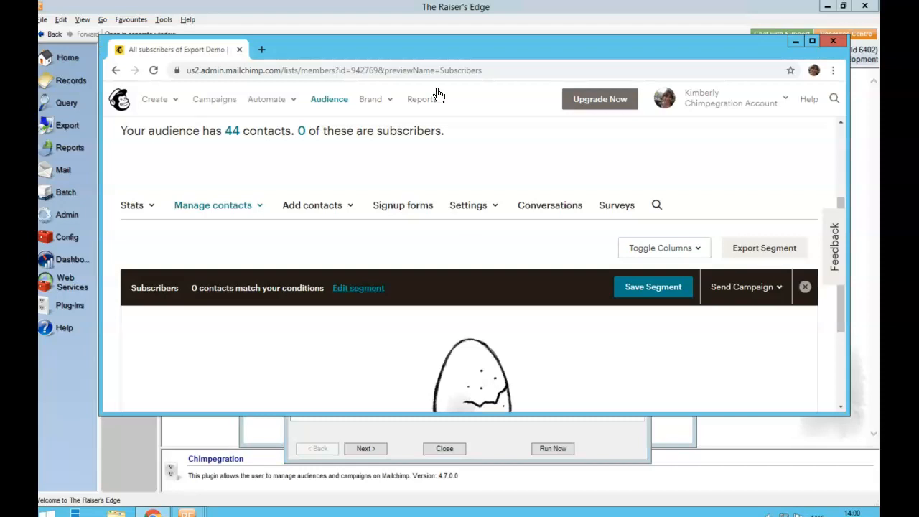
Step: Check the Export Demo audience's subscribers in Mailchimp and return to the Chimpegration export window
drag(427, 48, 420, 23)
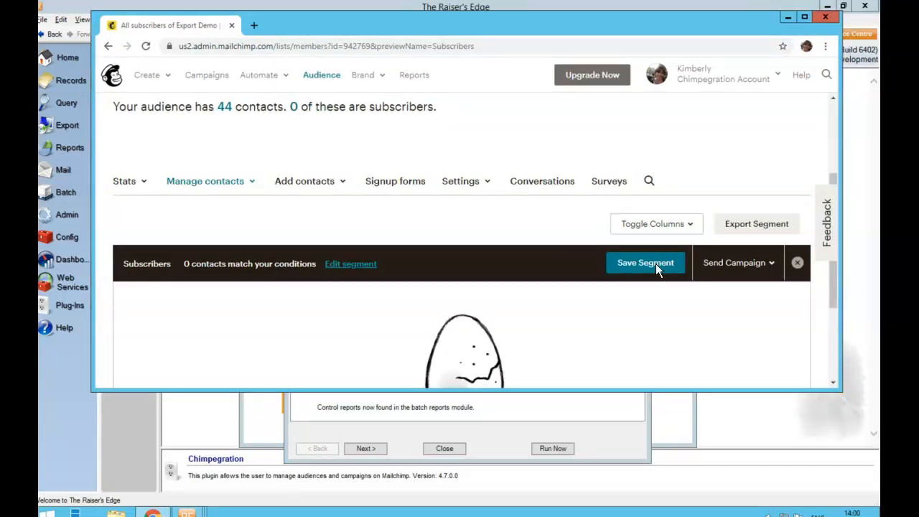
drag(832, 296, 843, 279)
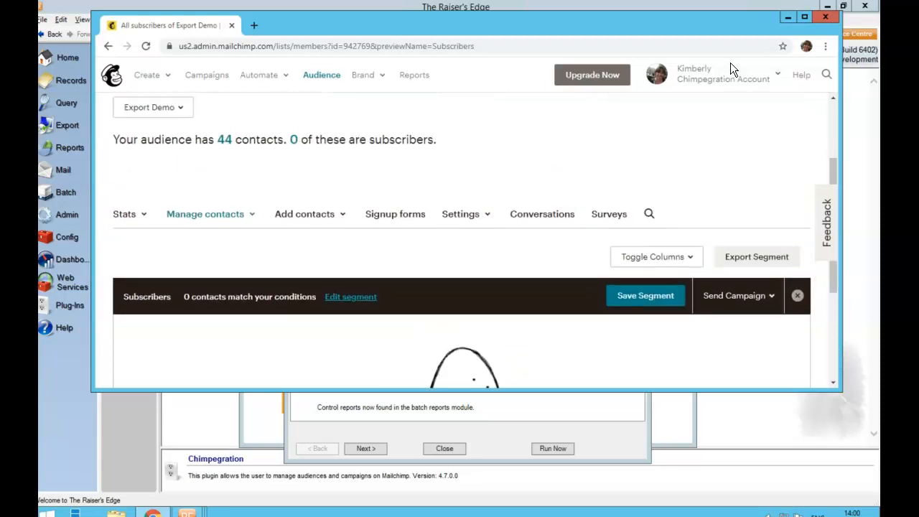
click(786, 19)
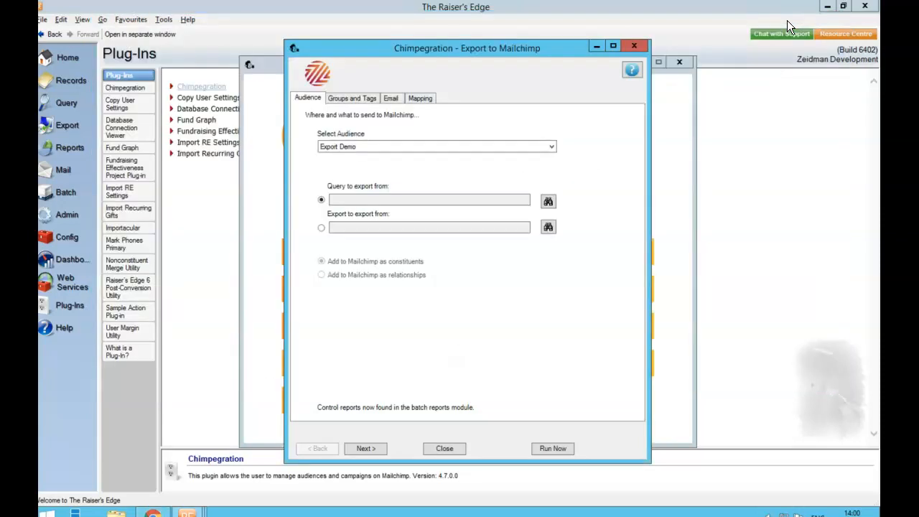
Step: Search the available queries and choose MailChimp Demo as the query to export from
click(548, 203)
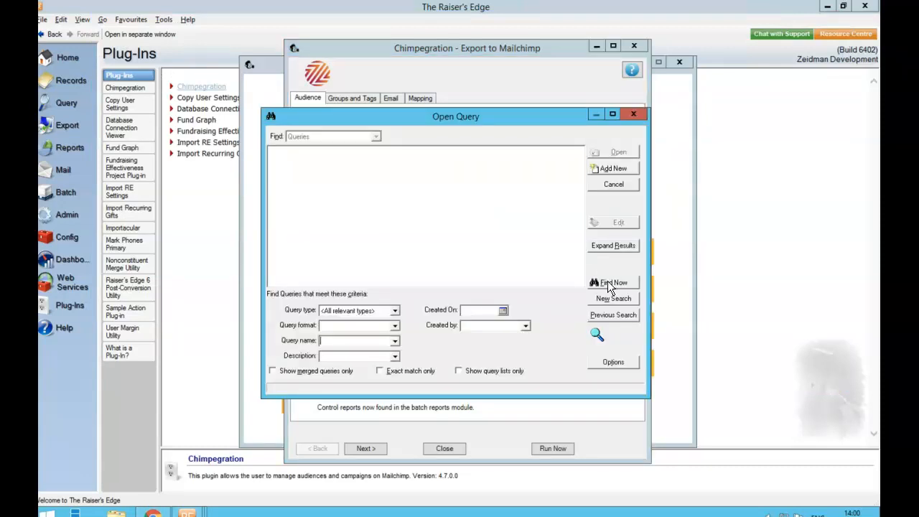
click(607, 282)
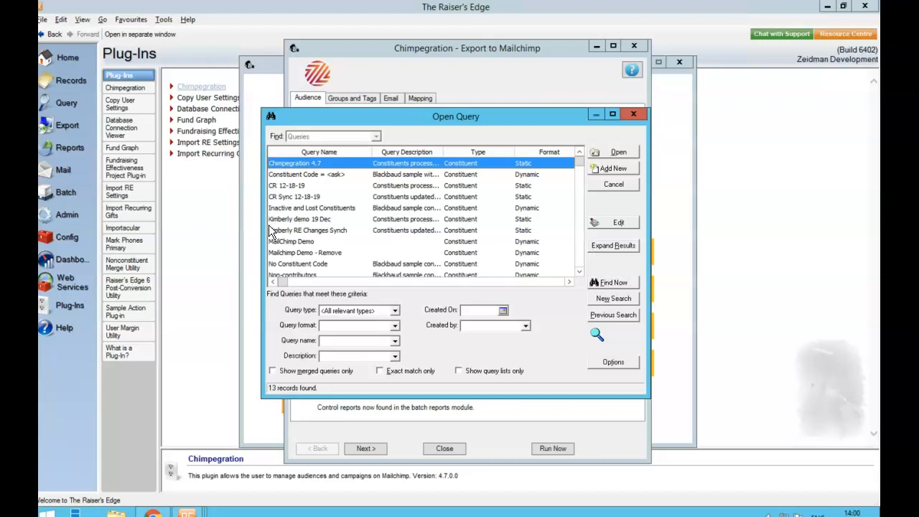
click(287, 243)
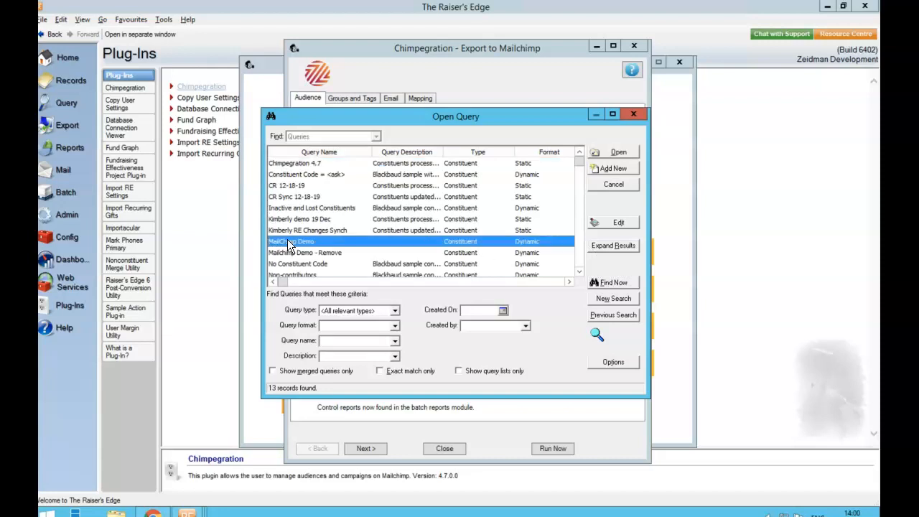
click(610, 152)
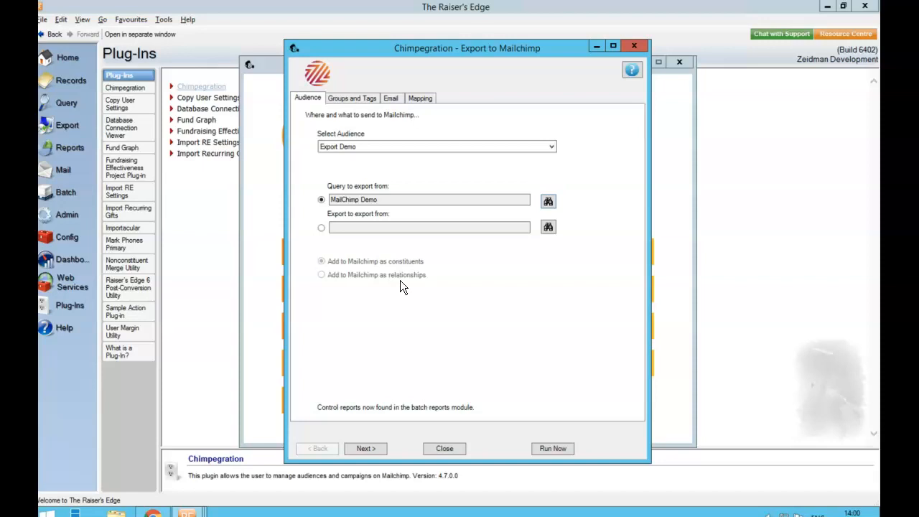
Step: Assign the exported records to the Cats group under the Interests grouping, adding it to any existing groups
click(351, 98)
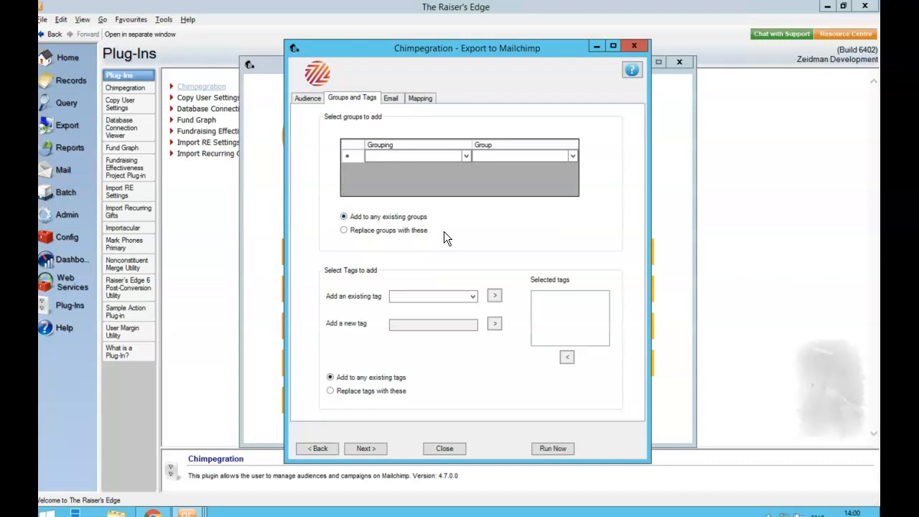
click(466, 157)
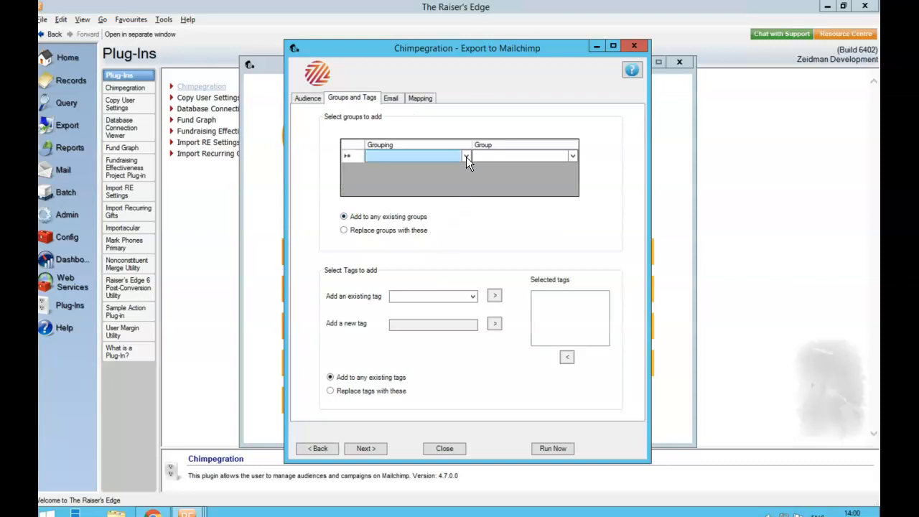
click(464, 160)
click(460, 165)
click(576, 156)
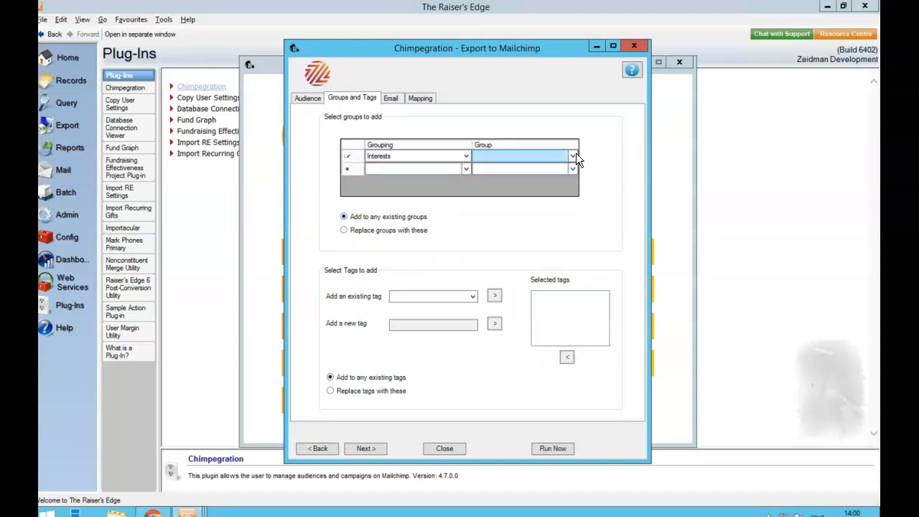
click(573, 154)
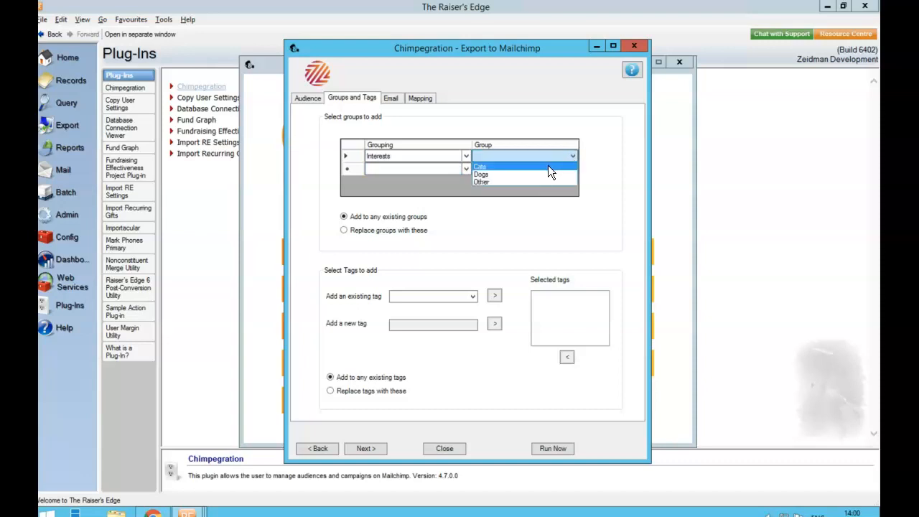
click(548, 165)
click(400, 154)
click(501, 157)
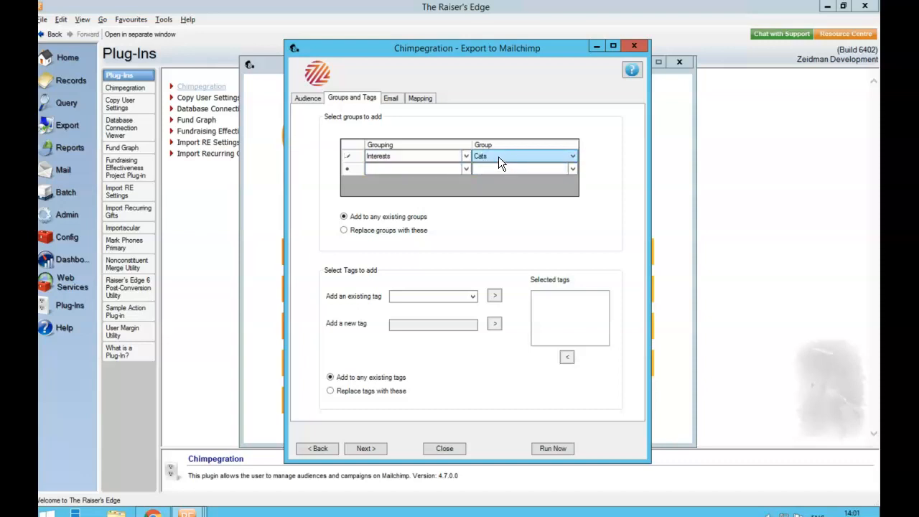
click(404, 215)
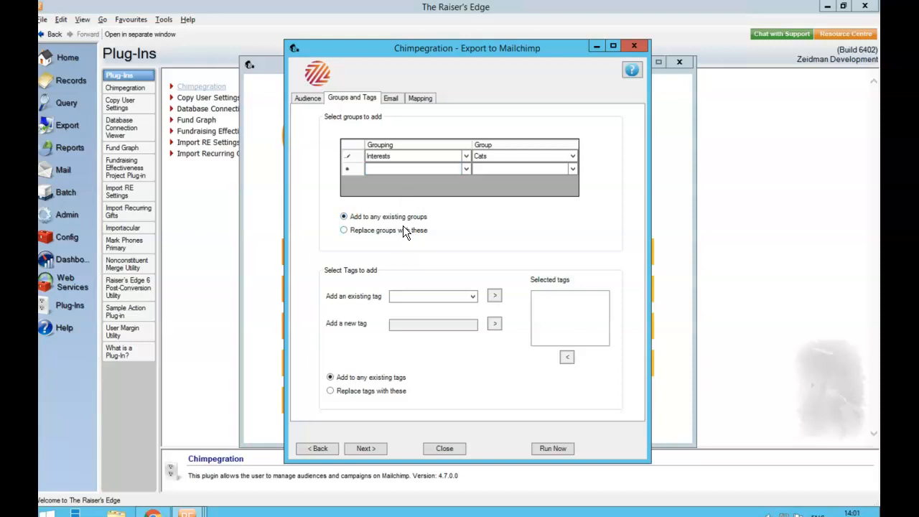
Step: Add the existing Donor tag to the selected tags for the export
click(472, 298)
click(468, 307)
click(495, 296)
Step: Review the email update options and map Email Address to Preferred Email Number, First Name to First Name, and Last Name to Surname
click(390, 99)
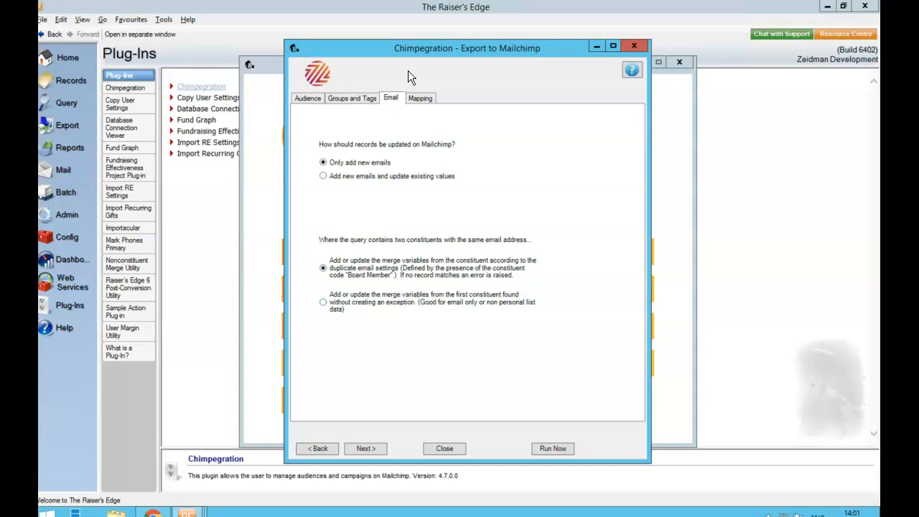
click(417, 99)
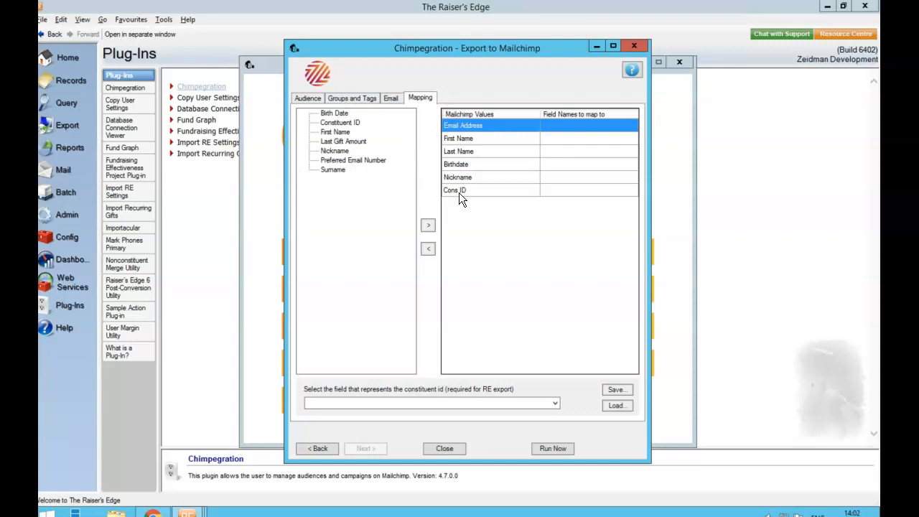
double_click(331, 161)
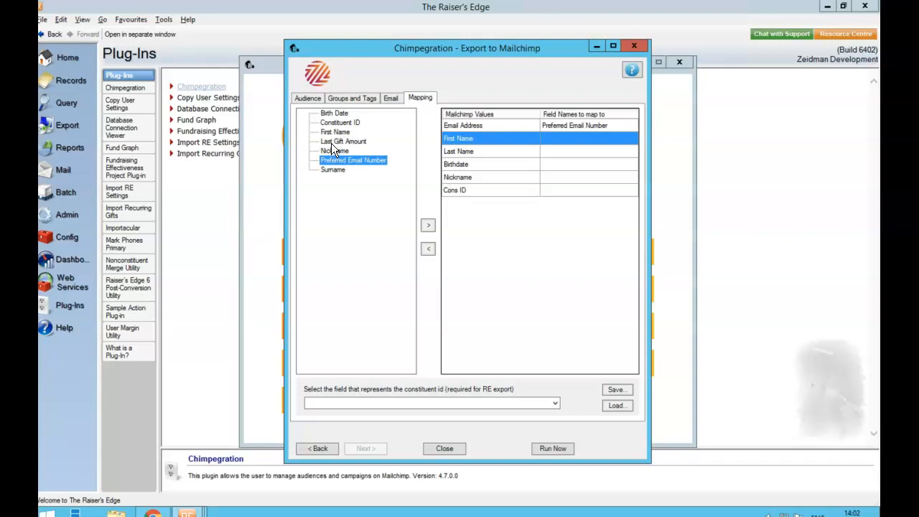
double_click(333, 134)
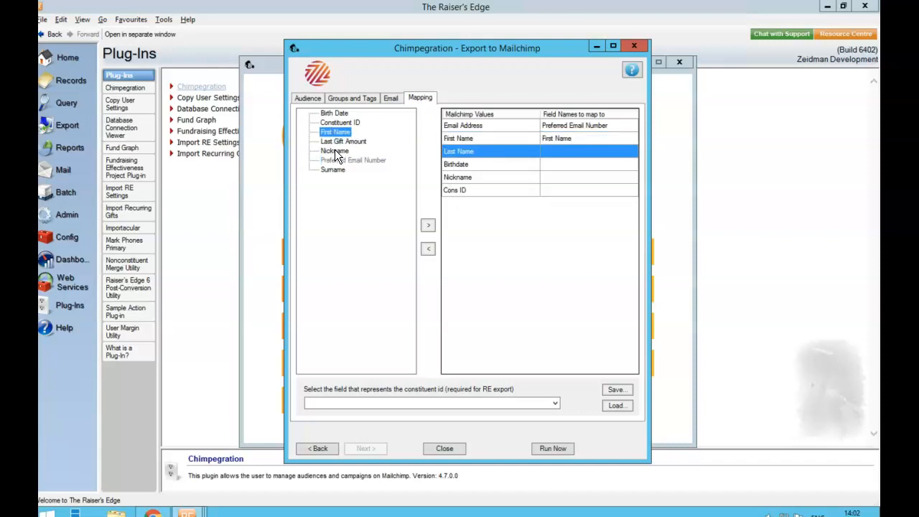
double_click(333, 170)
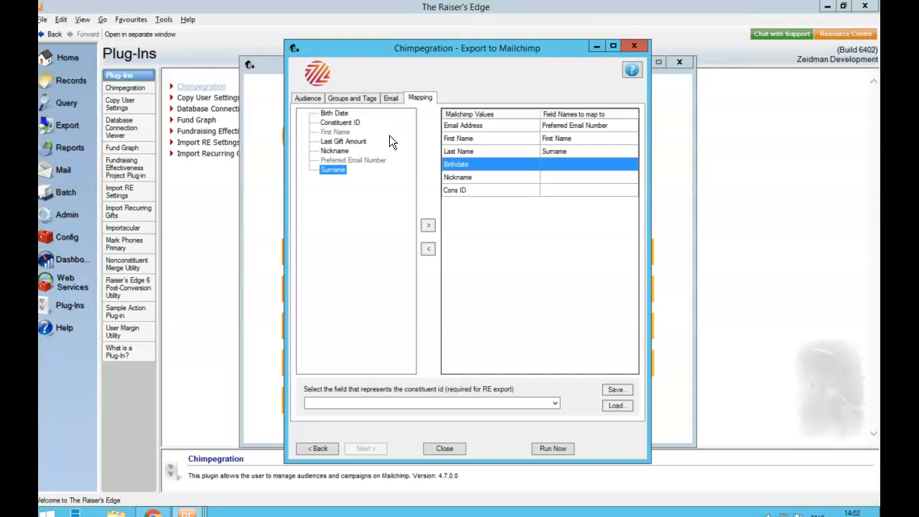
Step: Map Birthdate to Birth Date, Nickname to Nickname, and Cons ID to Constituent ID
double_click(337, 113)
double_click(333, 151)
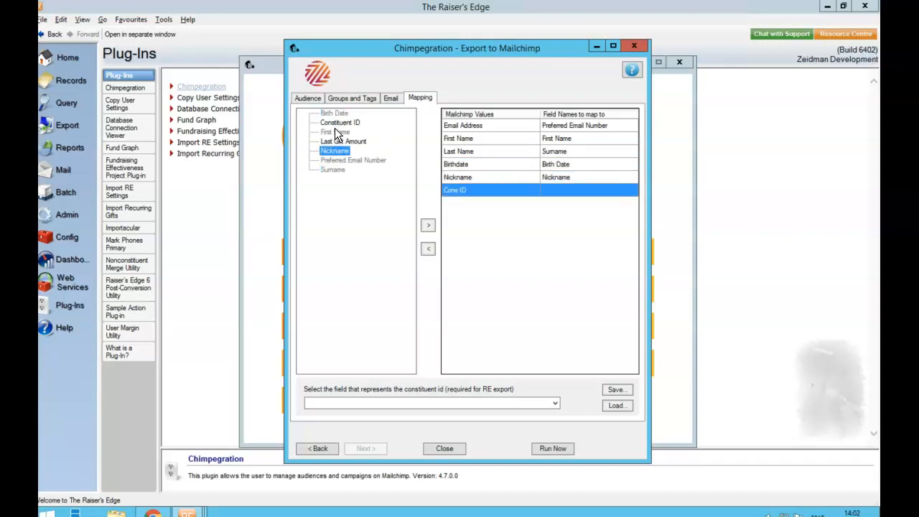
double_click(335, 123)
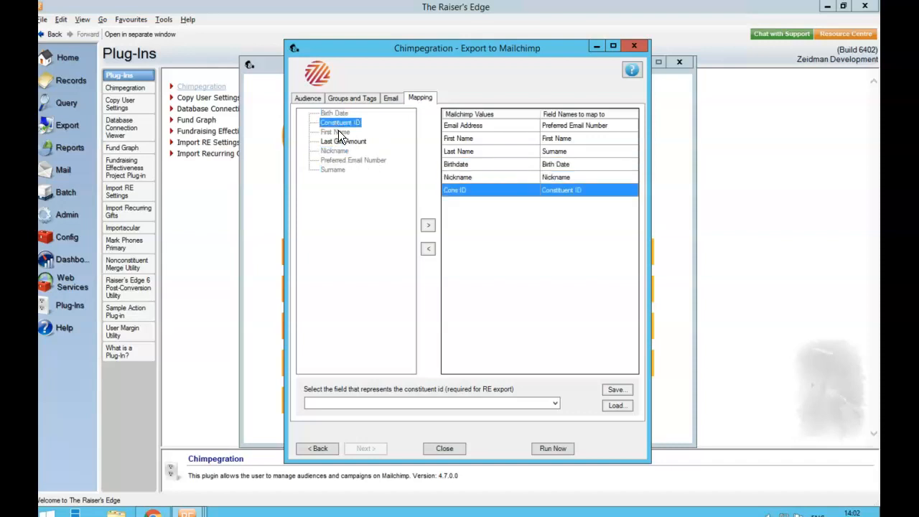
Step: Run the export of the query to the Mailchimp audience and confirm it
click(547, 446)
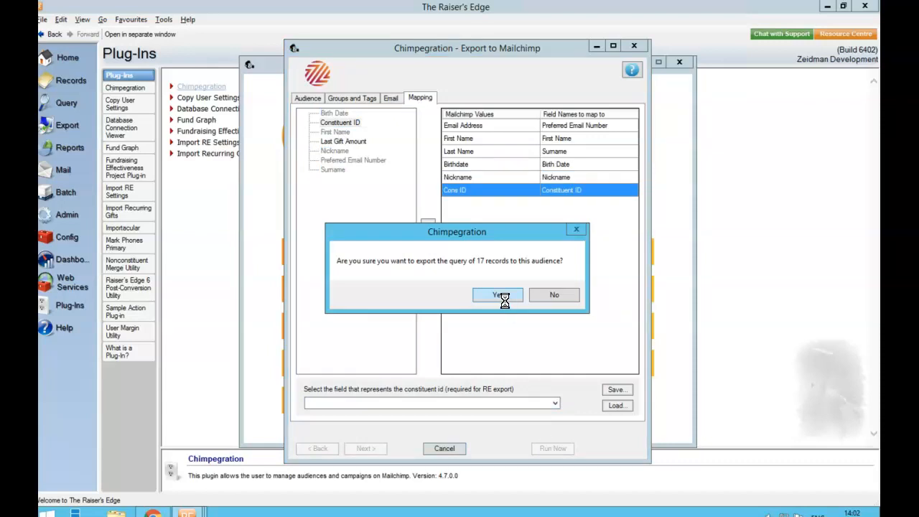
click(497, 294)
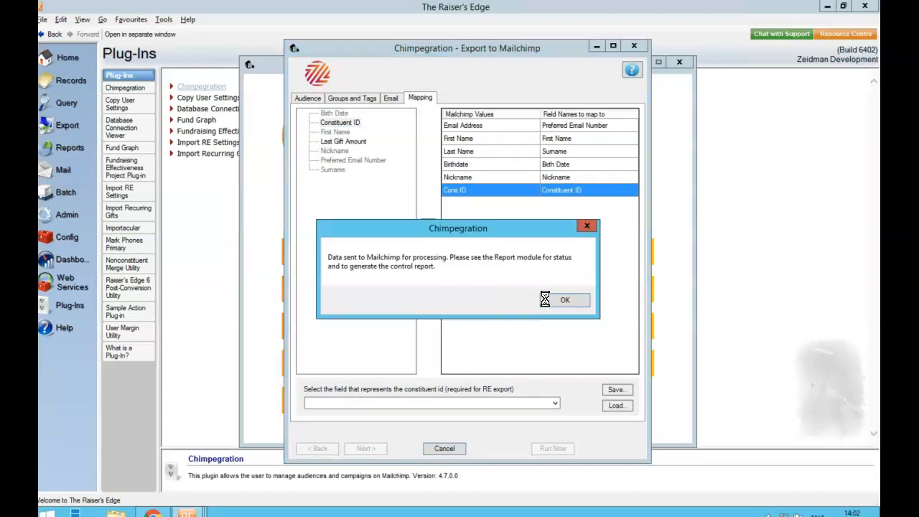
click(566, 300)
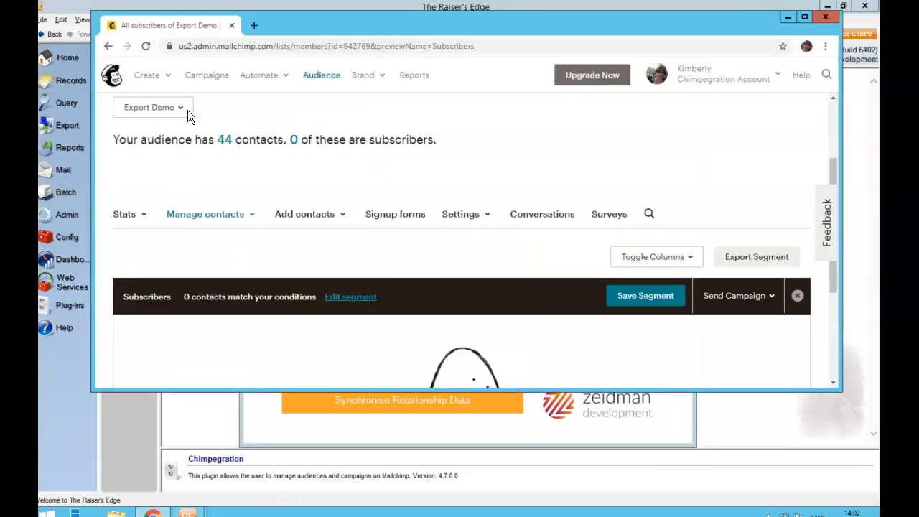
Step: Reload the Export Demo audience in Mailchimp, review the contacts' interests, field values and tags, and return to Chimpegration
click(145, 46)
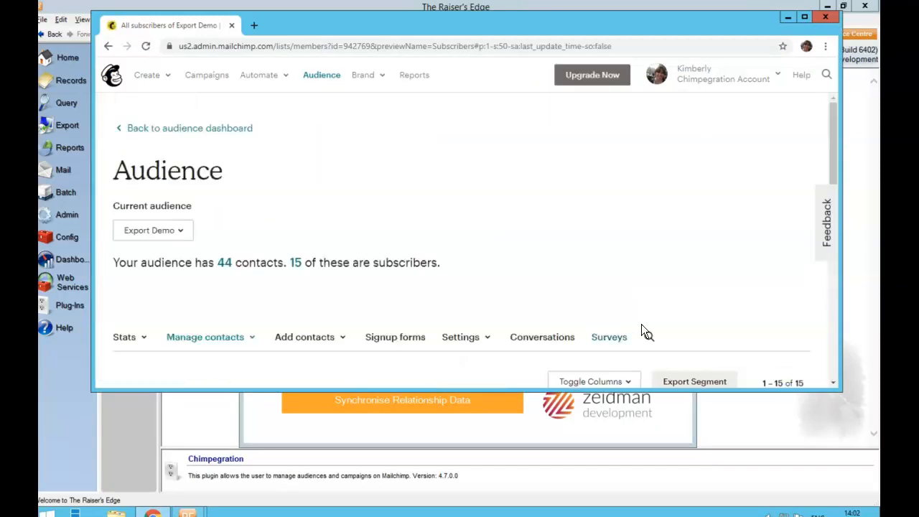
scroll(833, 382, down, 4)
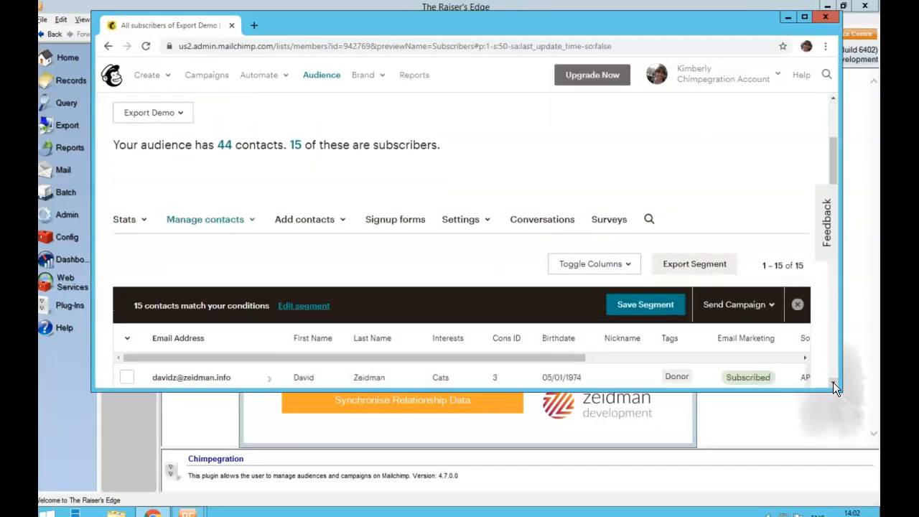
scroll(832, 381, down, 3)
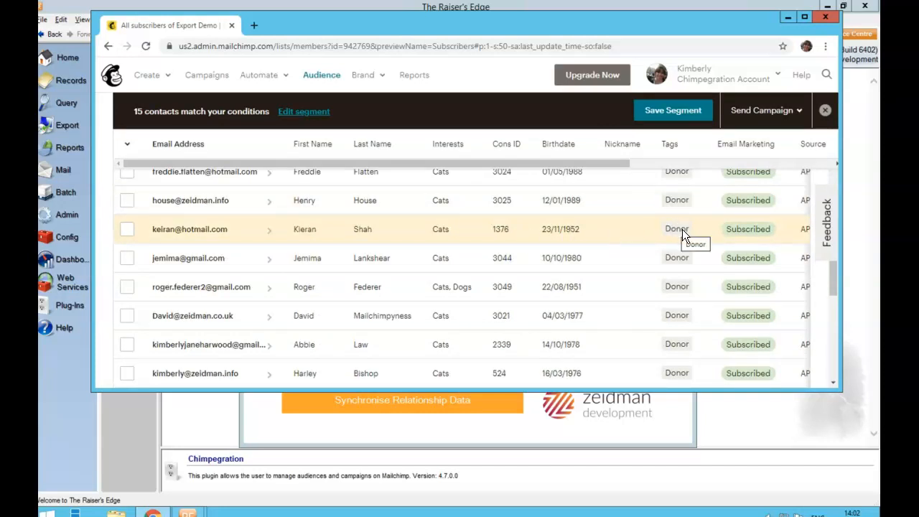
click(788, 17)
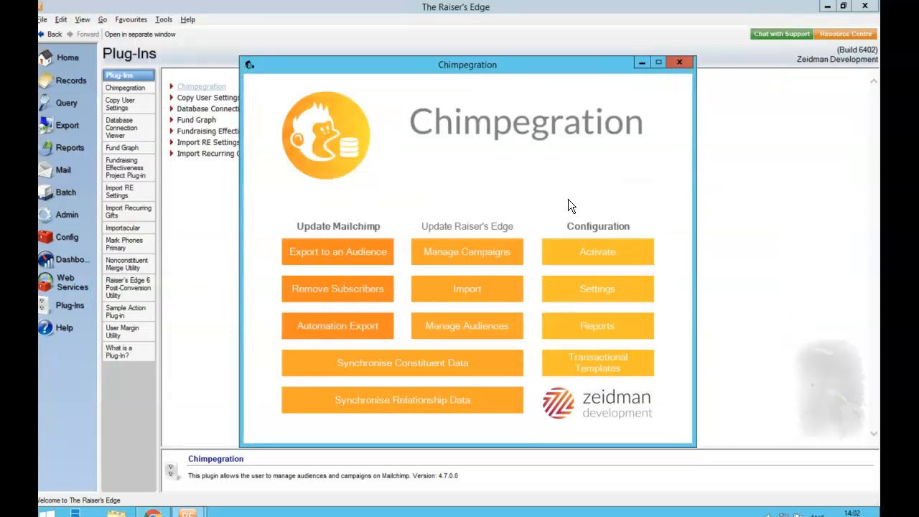